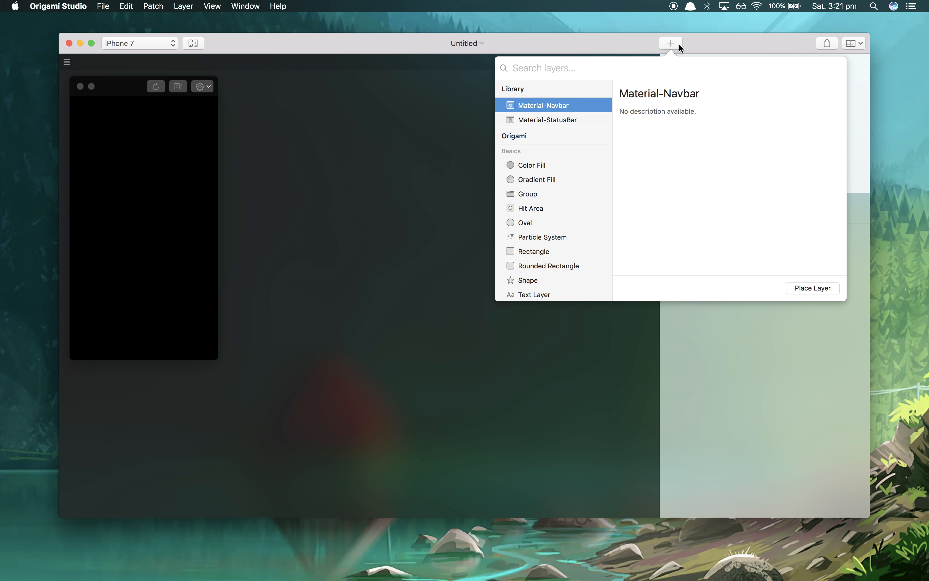
Add two text layers and set the Y position of the topmost one to -70.
scroll(567, 281, "down", 2)
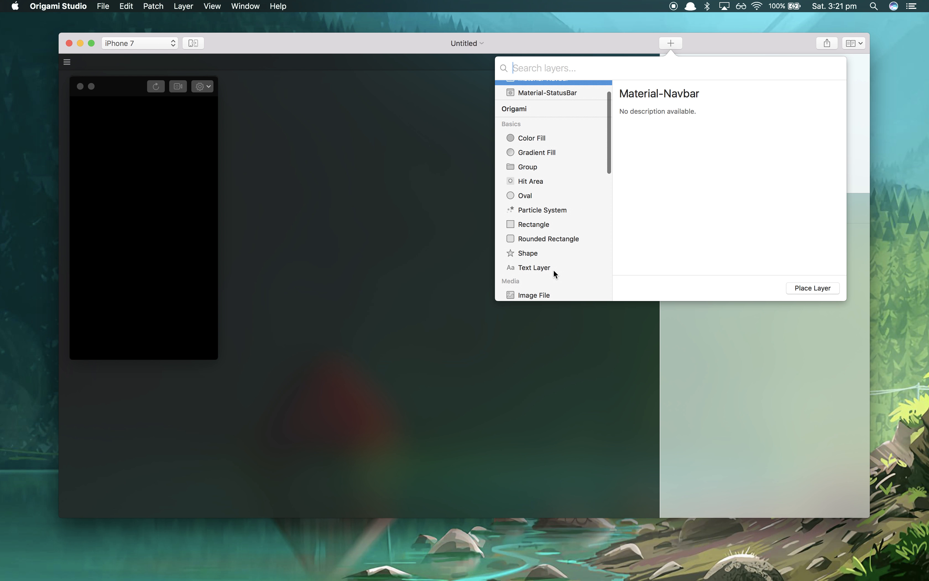
double_click(554, 270)
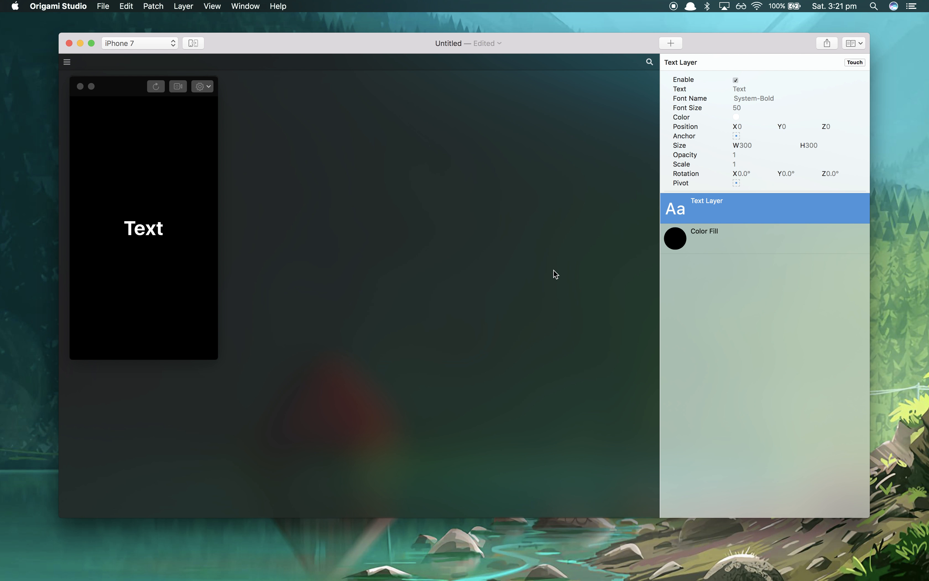
left_click(671, 43)
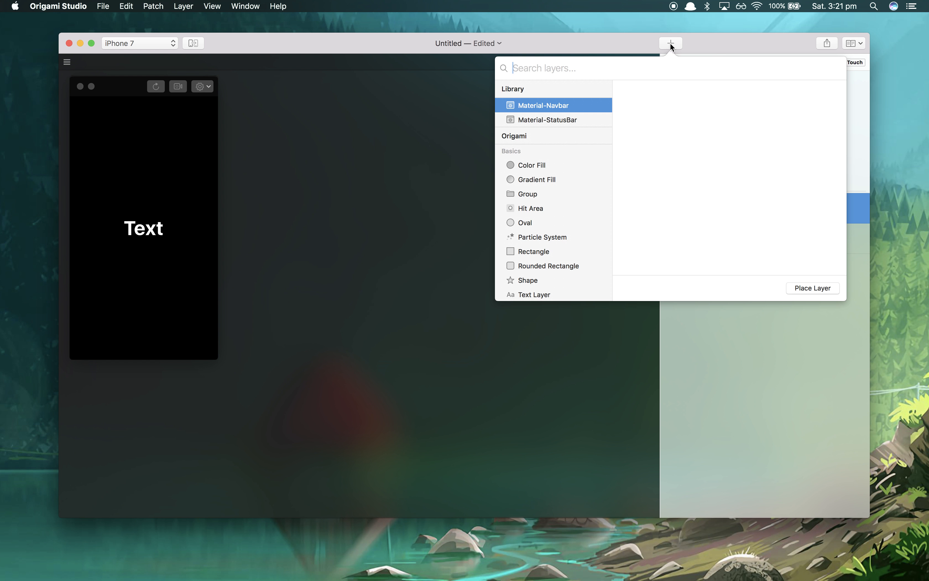
double_click(524, 295)
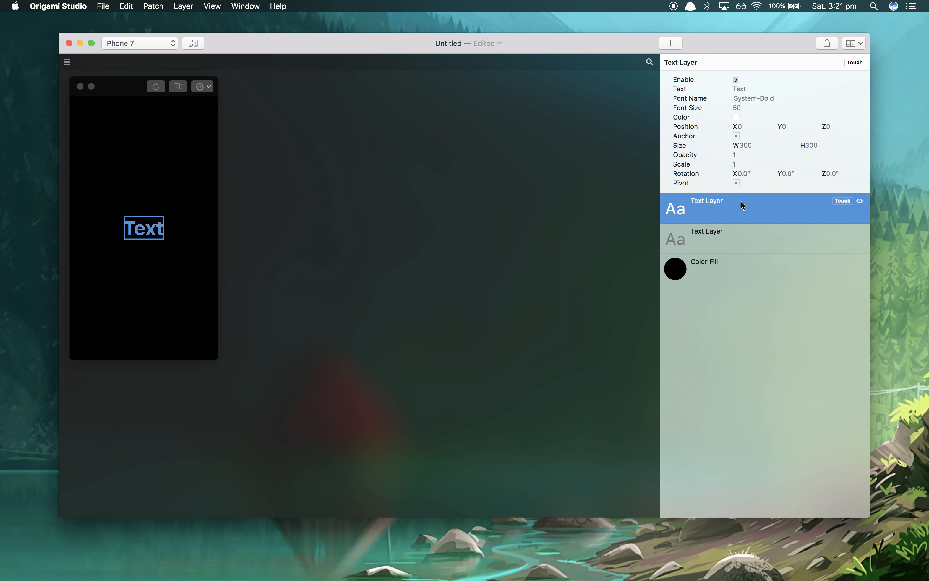
left_click_drag(783, 128, 725, 129)
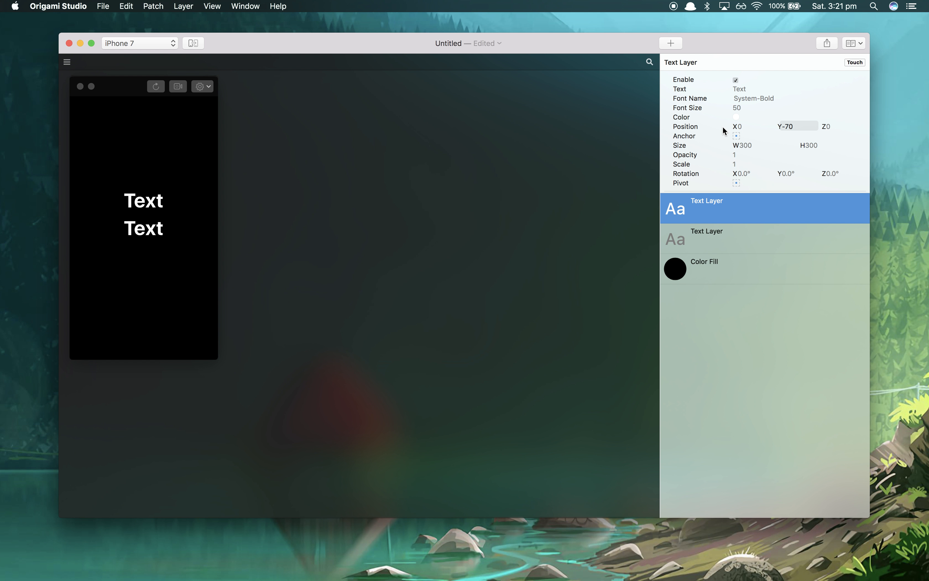
Rename the upper text layer Width and the lower text layer Height.
double_click(716, 202)
type("Width")
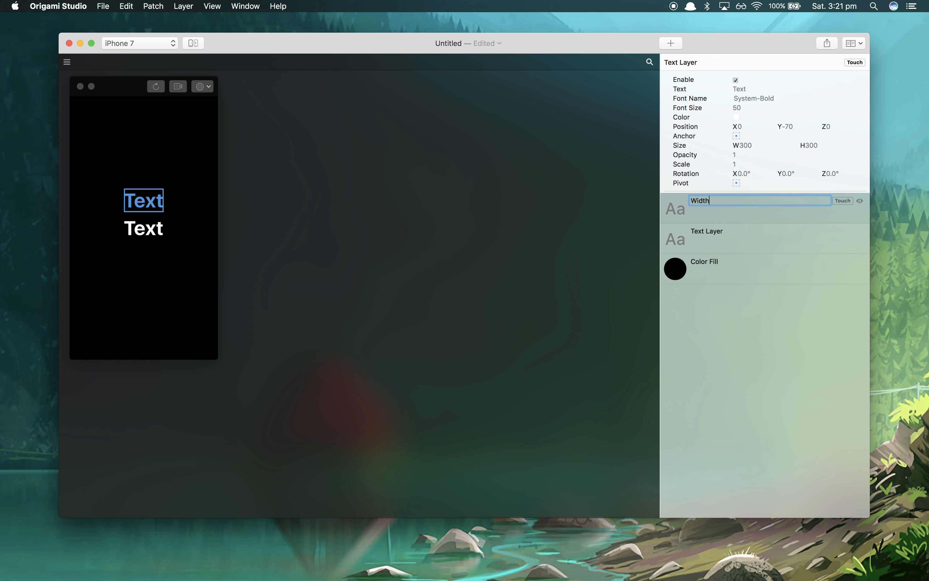
key("Return")
double_click(714, 233)
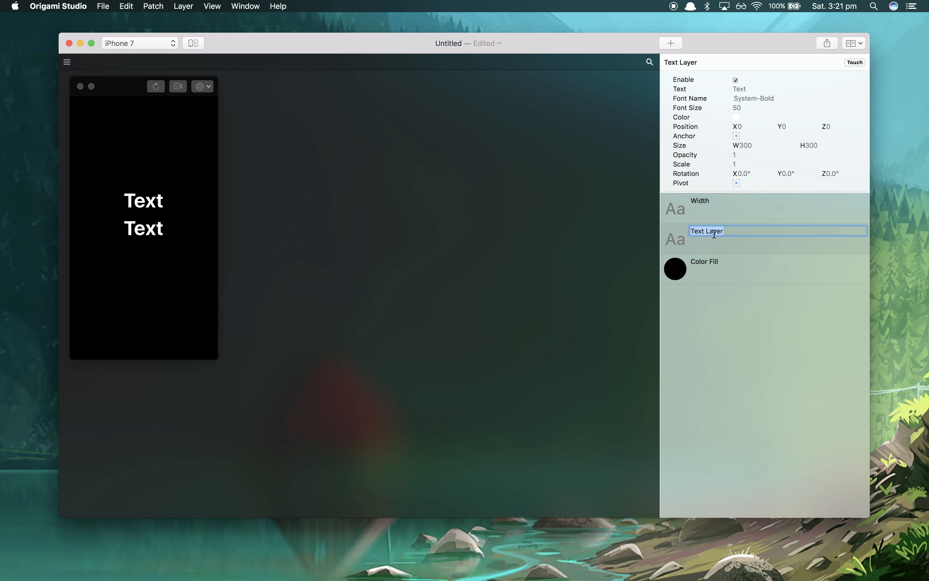
type("height")
key("BackSpace")
type("H")
key("Return")
Add a Device Info patch and place it in the open canvas area beside the preview.
double_click(551, 277)
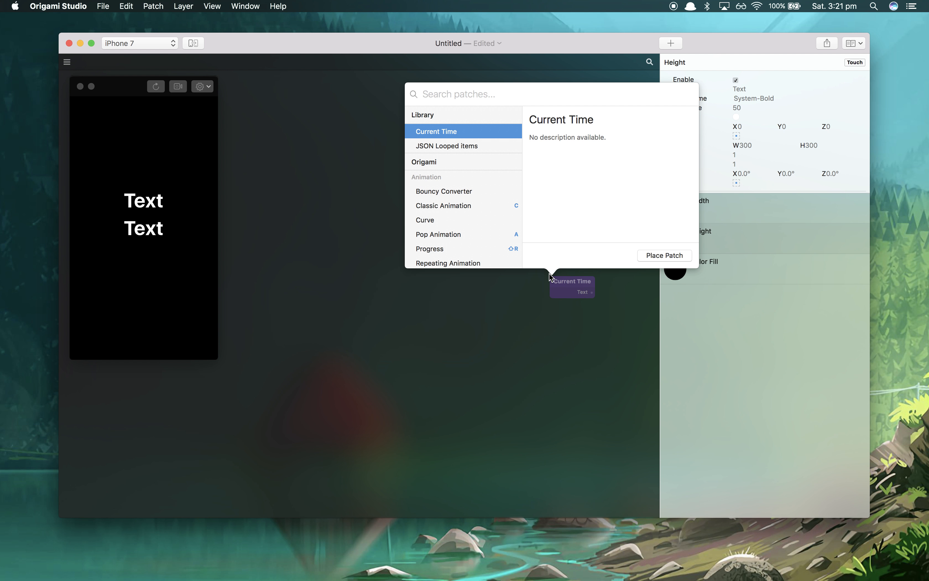
type("devi")
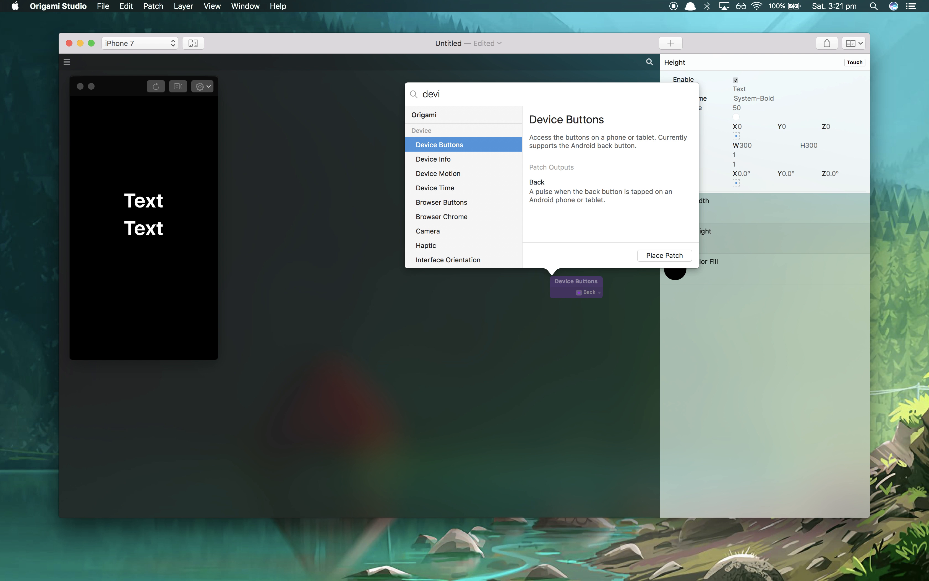
key("Down")
key("Return")
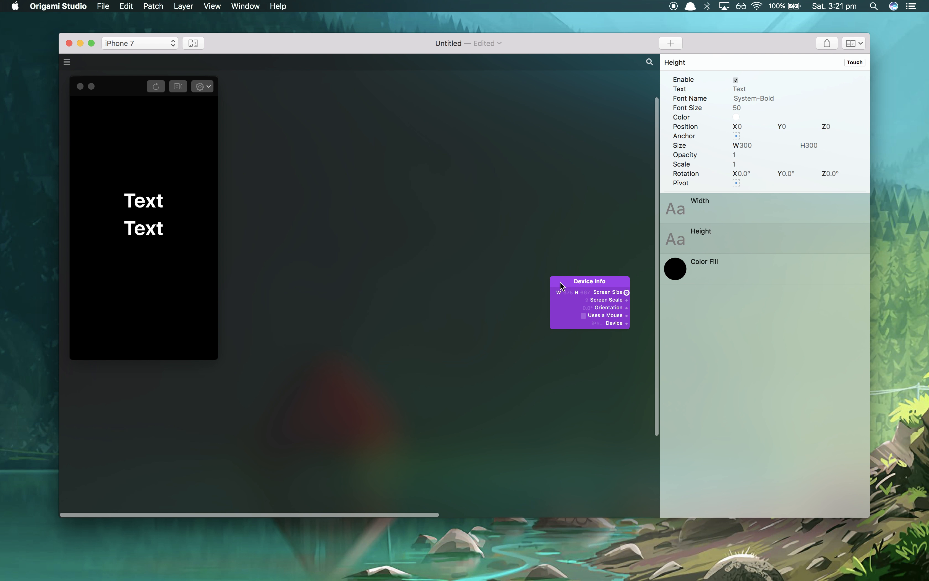
left_click_drag(590, 280, 348, 201)
left_click(328, 348)
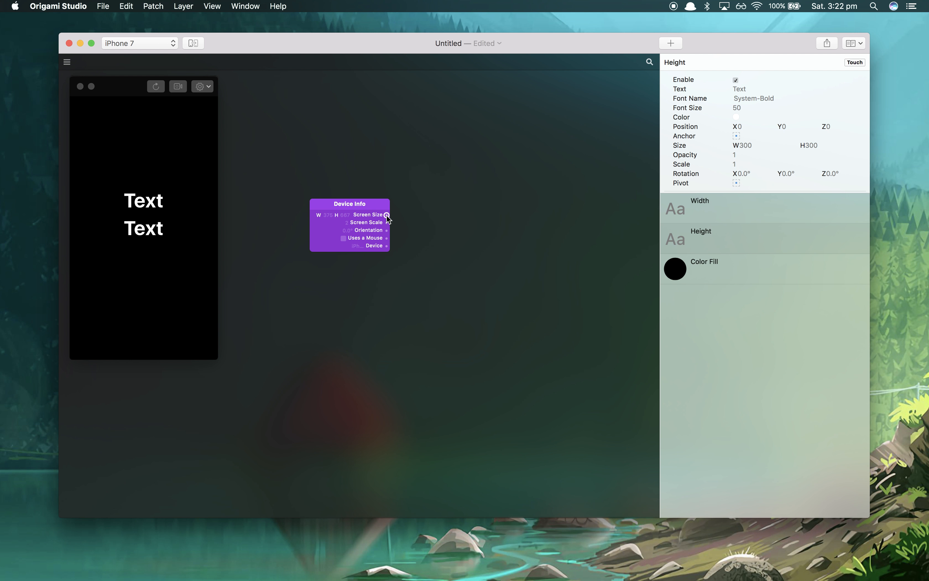
Add a Size Unpack patch fed by Device Info's Screen Size output and space it slightly apart from that patch.
double_click(398, 244)
type("size")
key("Down")
key("Return")
left_click(428, 211)
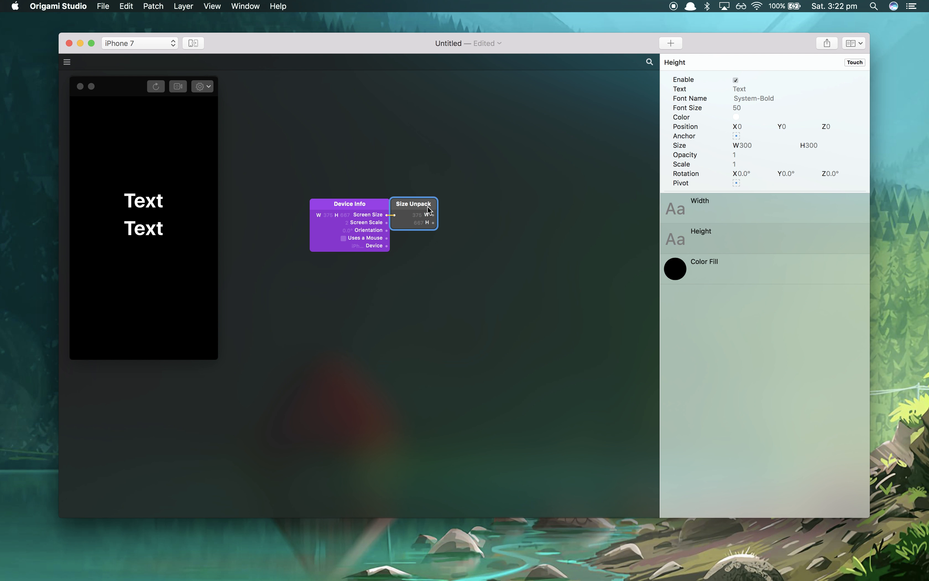
left_click_drag(427, 211, 439, 210)
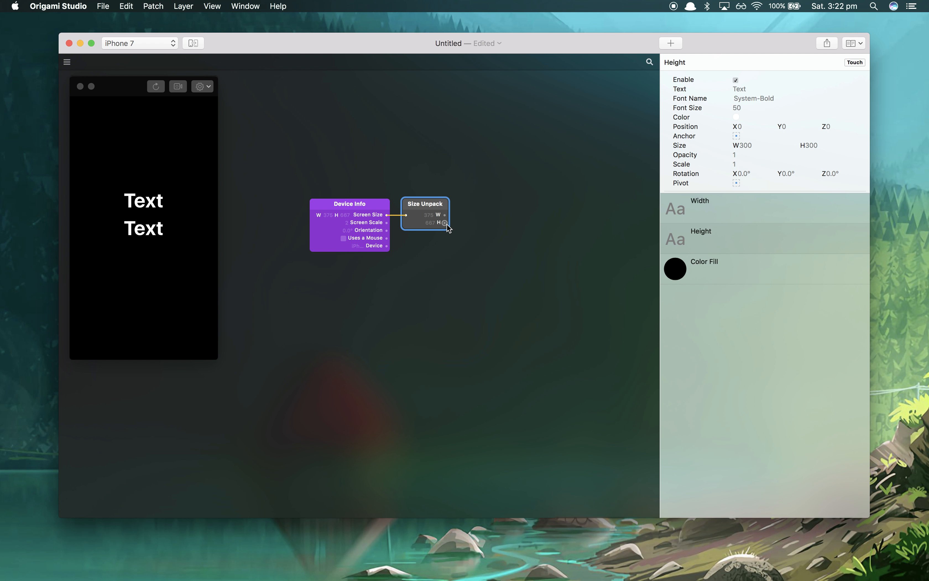
Group the Device Info and Size Unpack patches and name the group Device Size.
left_click_drag(466, 177, 309, 280)
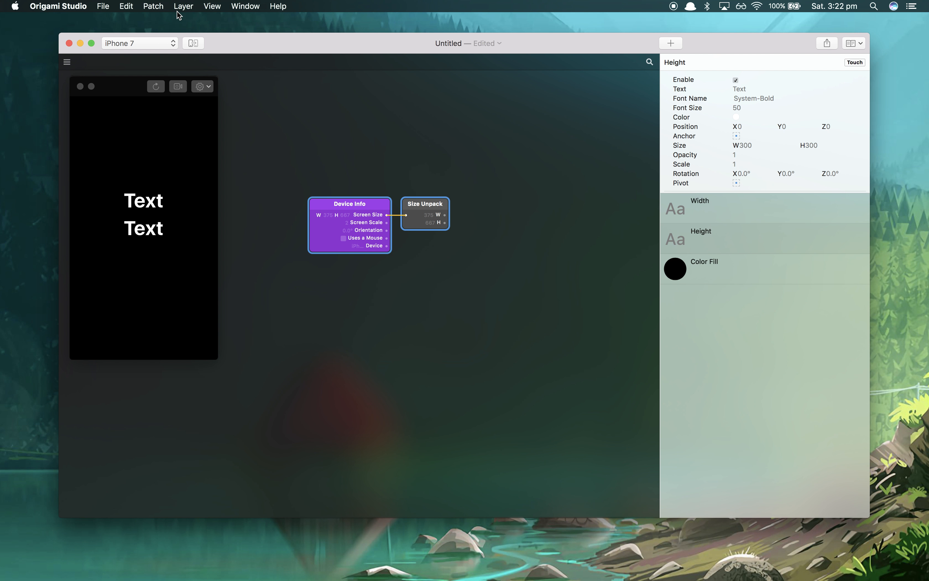
left_click(155, 10)
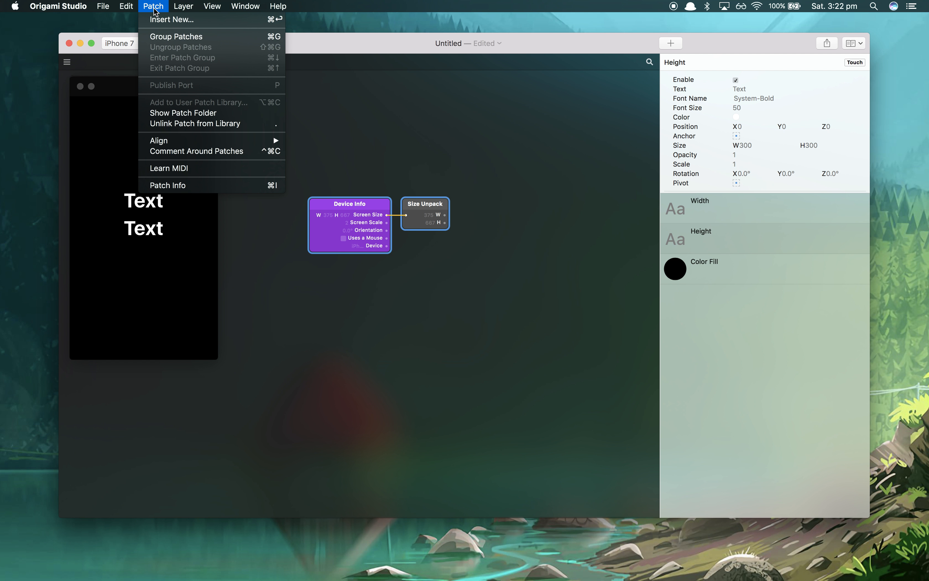
left_click(164, 37)
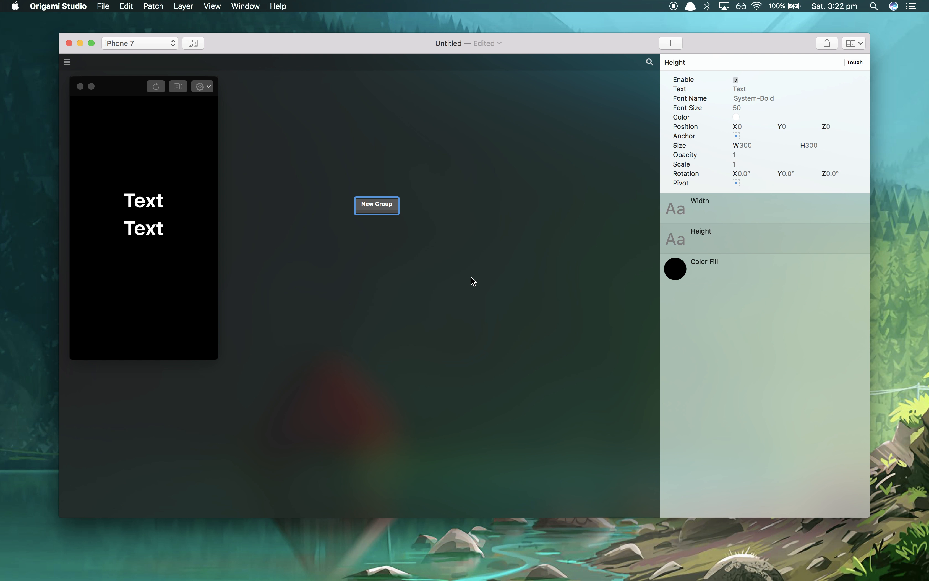
left_click_drag(378, 208, 400, 237)
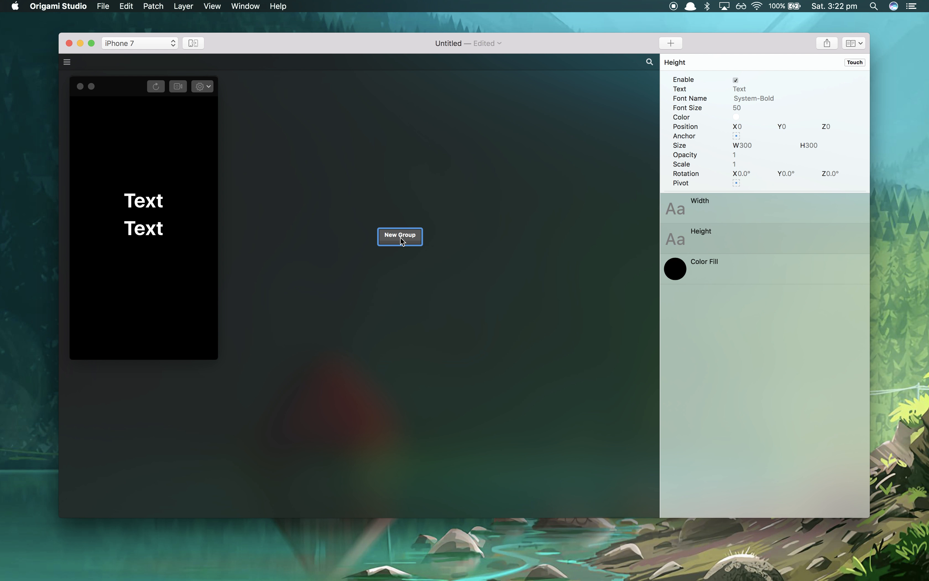
type("Device Size")
key("Return")
Inside the Device Size group, publish Size Unpack's W and H outputs and place the W port above the H port.
key("super+Down")
scroll(431, 289, "left", 1)
scroll(434, 293, "left", 3)
scroll(434, 293, "down", 2)
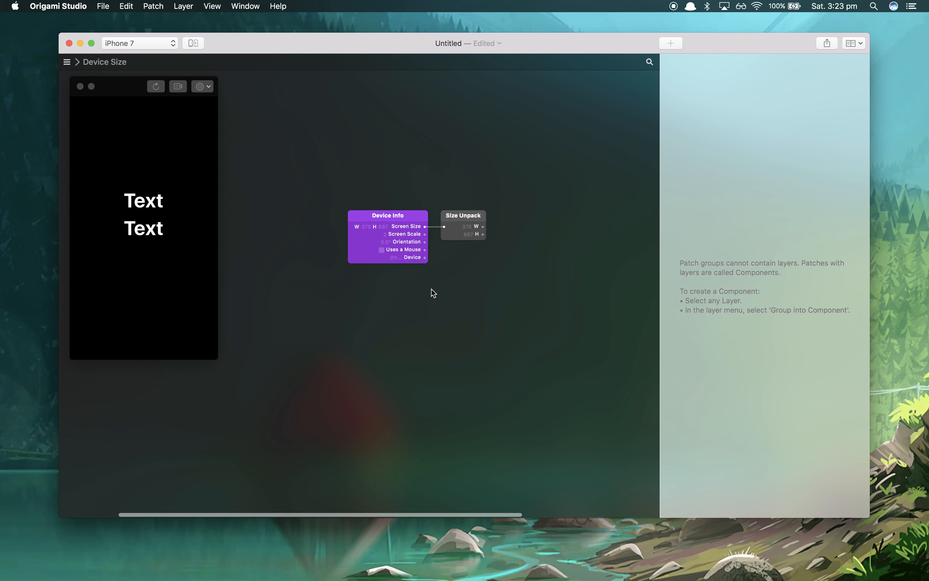
double_click(483, 226)
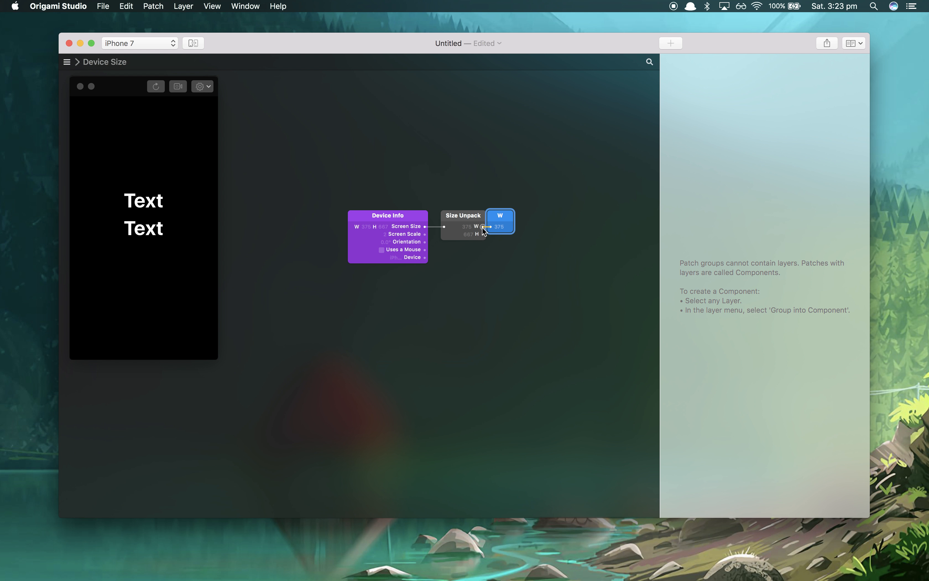
left_click_drag(508, 210, 510, 195)
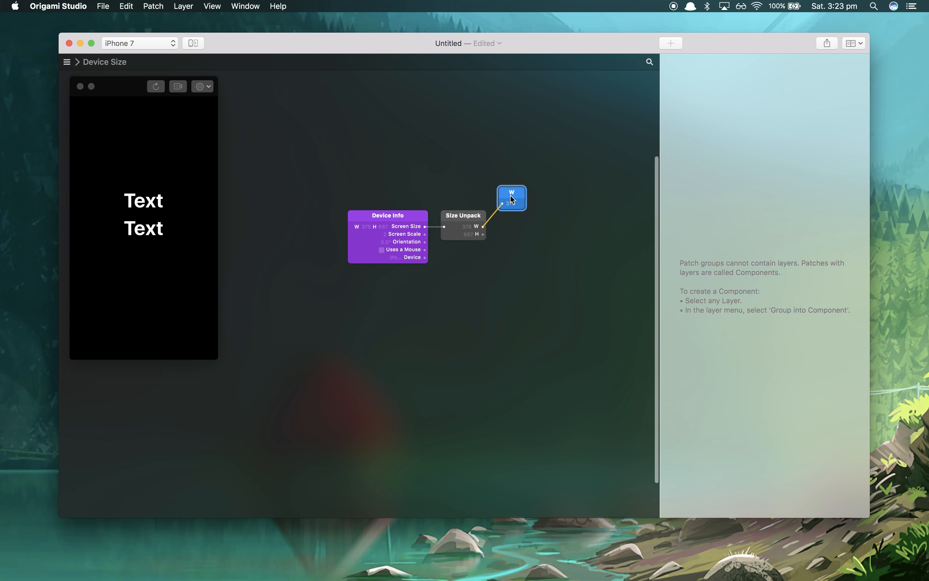
left_click(482, 237)
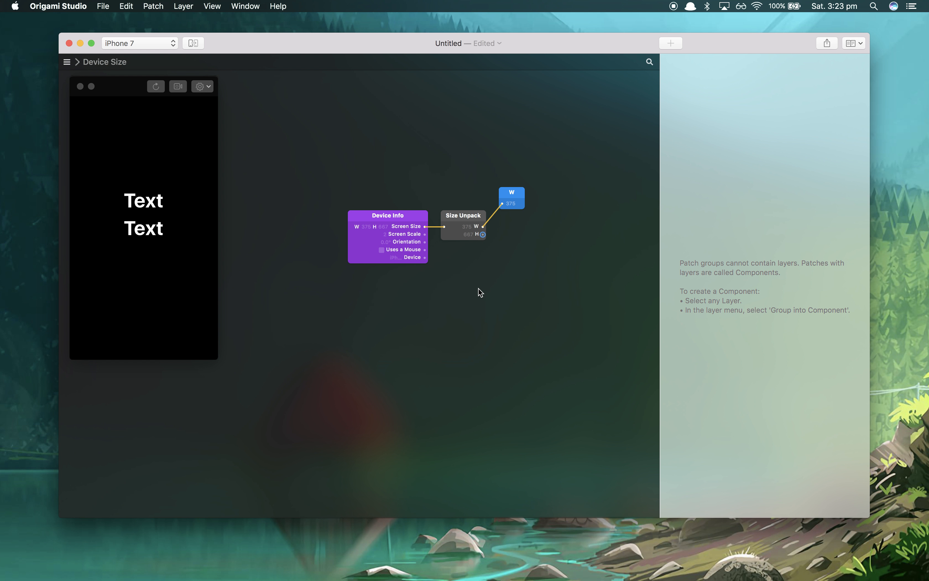
key("alt+p")
left_click_drag(507, 236, 518, 259)
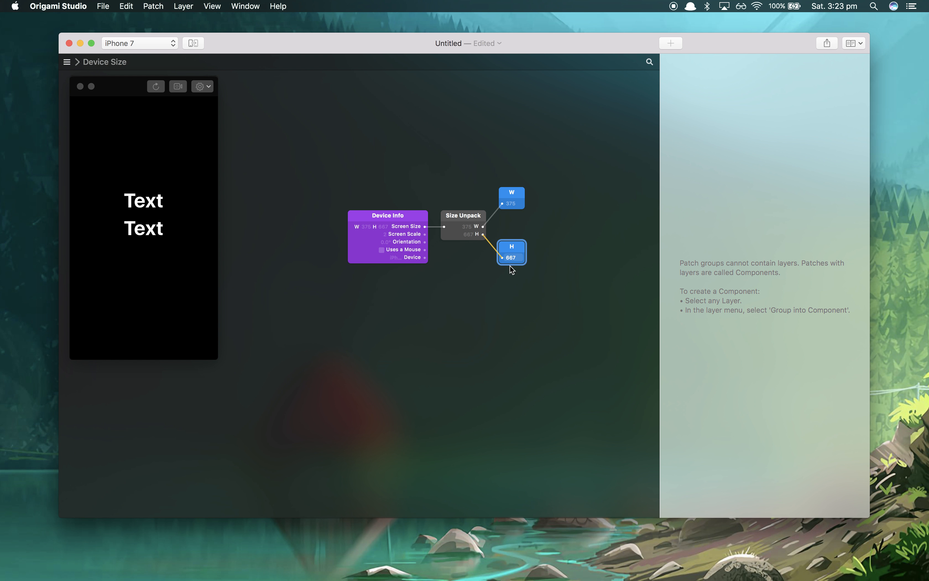
At the root level, connect Device Size's W output to the Width layer's text and H to the Height layer's text, then stack both layer patches.
left_click(69, 62)
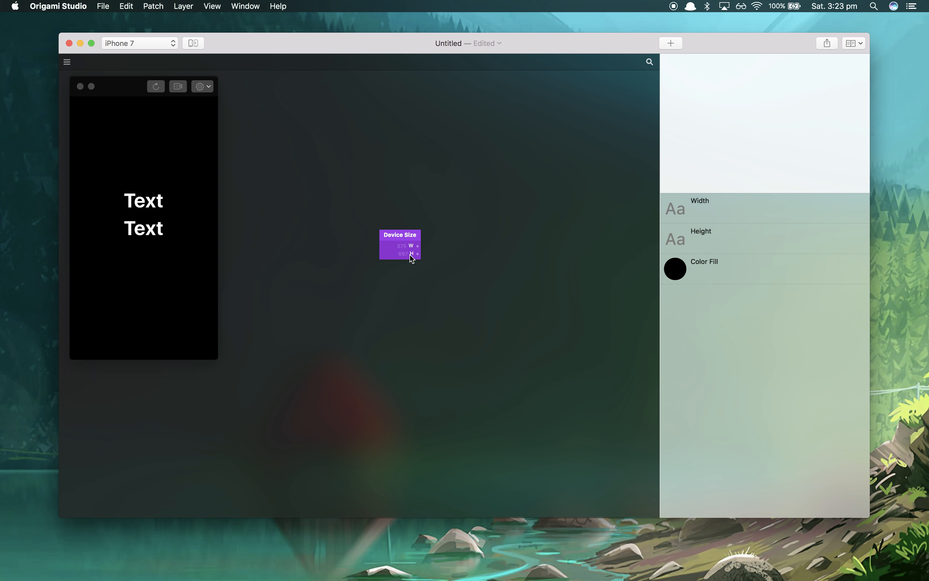
left_click_drag(417, 246, 750, 221)
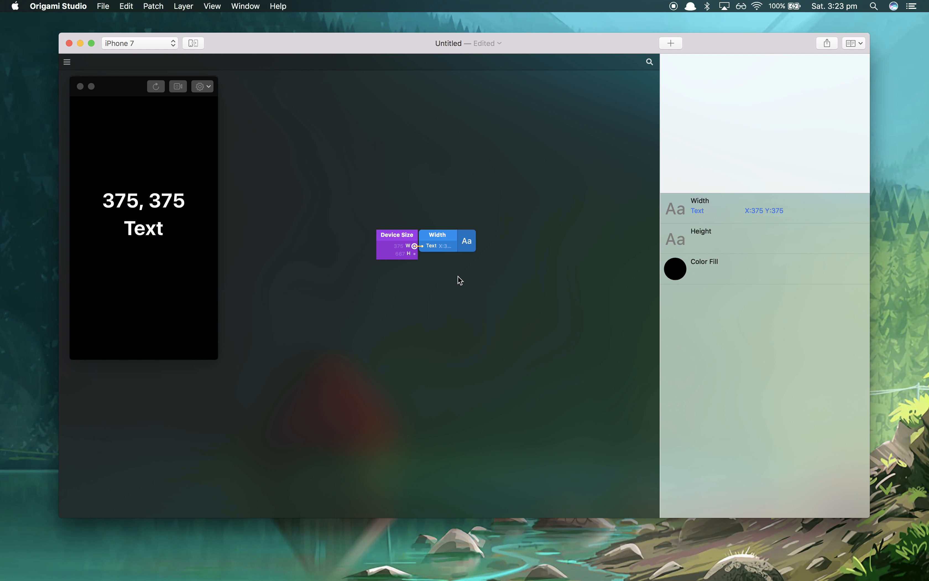
left_click_drag(446, 237, 452, 192)
left_click_drag(414, 253, 751, 253)
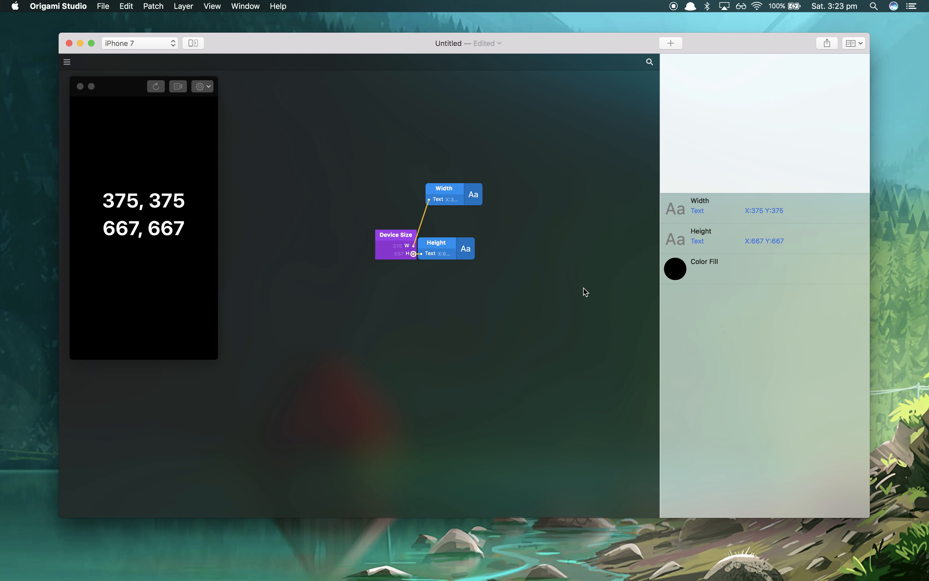
left_click_drag(440, 246, 452, 262)
left_click_drag(453, 203, 456, 228)
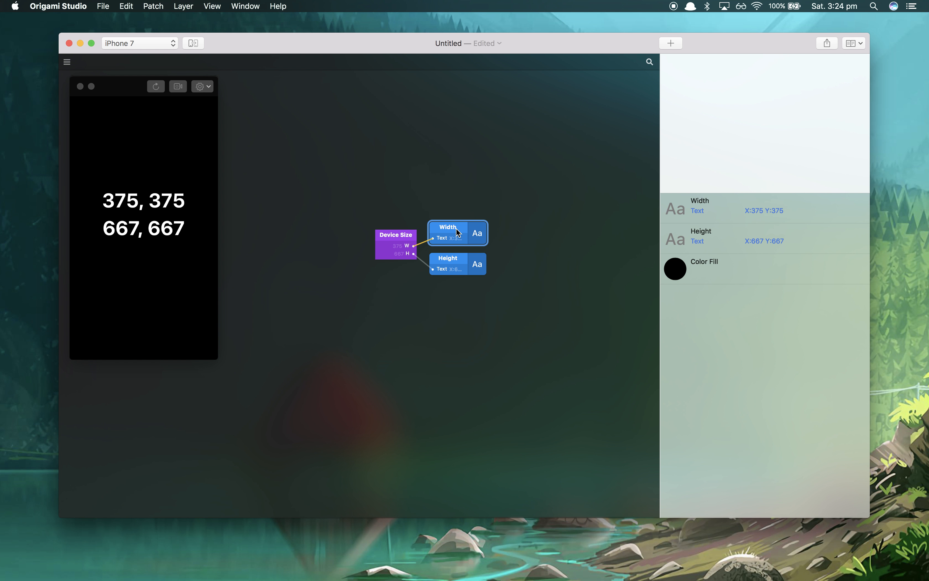
Set the type of the published W and H ports inside the Device Size group to Number.
left_click(402, 235)
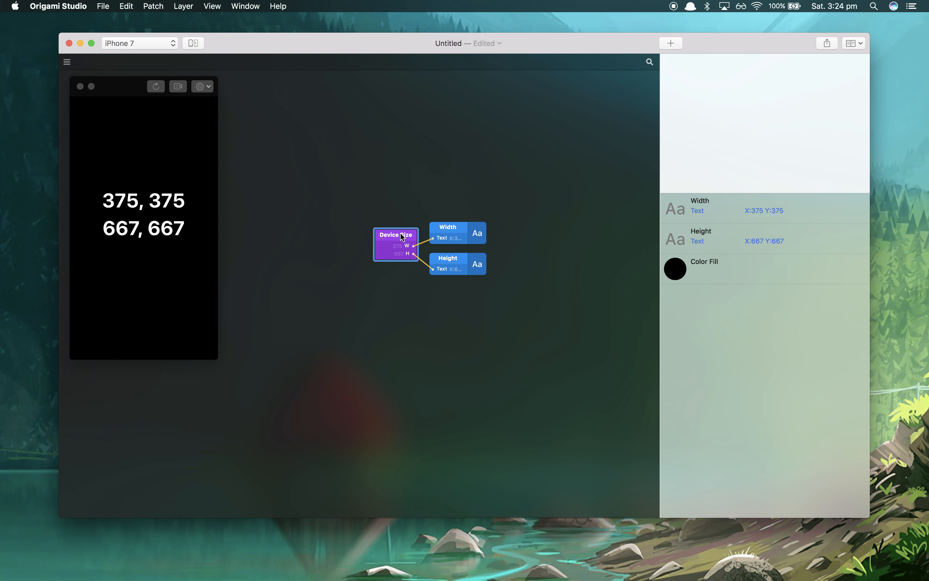
double_click(402, 237)
left_click(519, 194)
right_click(511, 201)
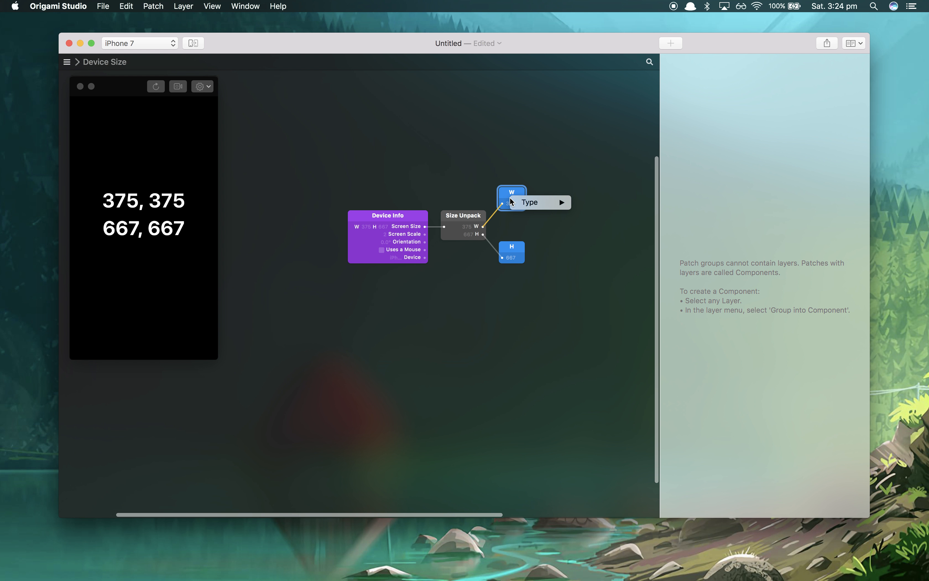
mouse_move(521, 202)
left_click(596, 203)
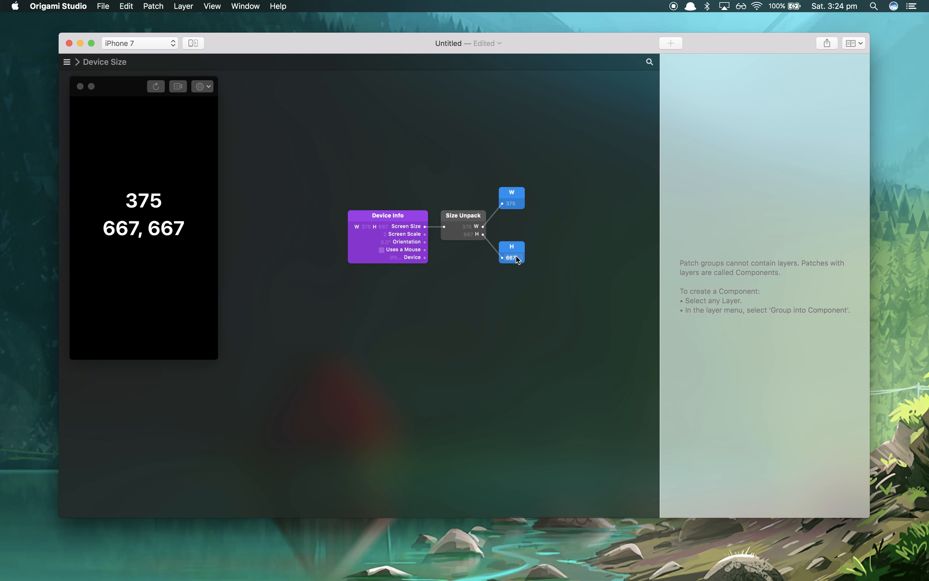
right_click(514, 248)
mouse_move(540, 252)
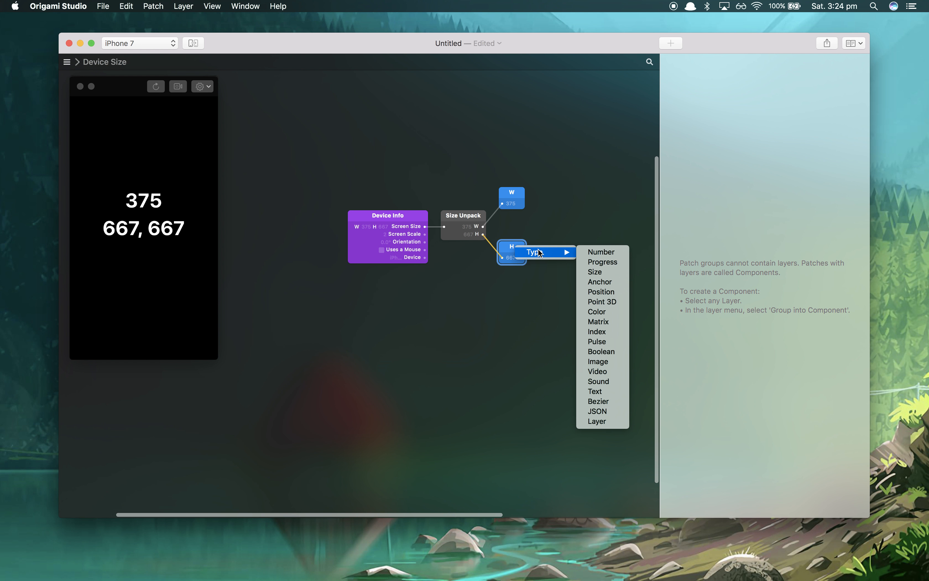
left_click(594, 248)
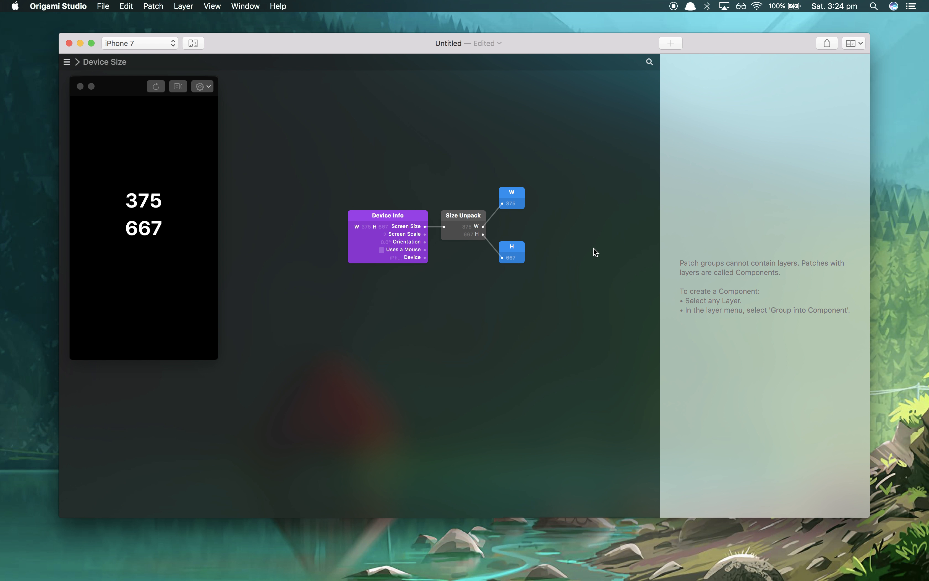
Return to the root level and add the Device Size patch group to the user patch library.
left_click(68, 62)
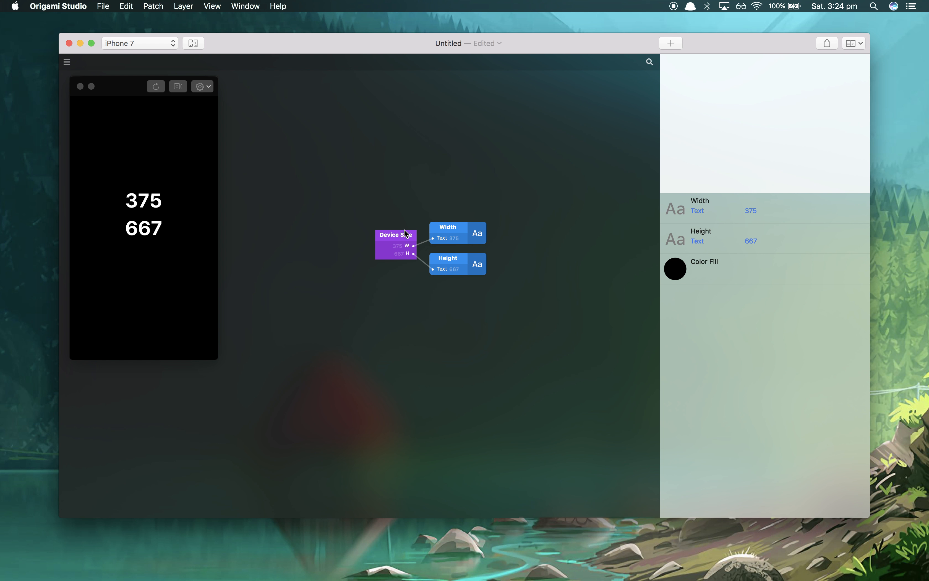
left_click(405, 239)
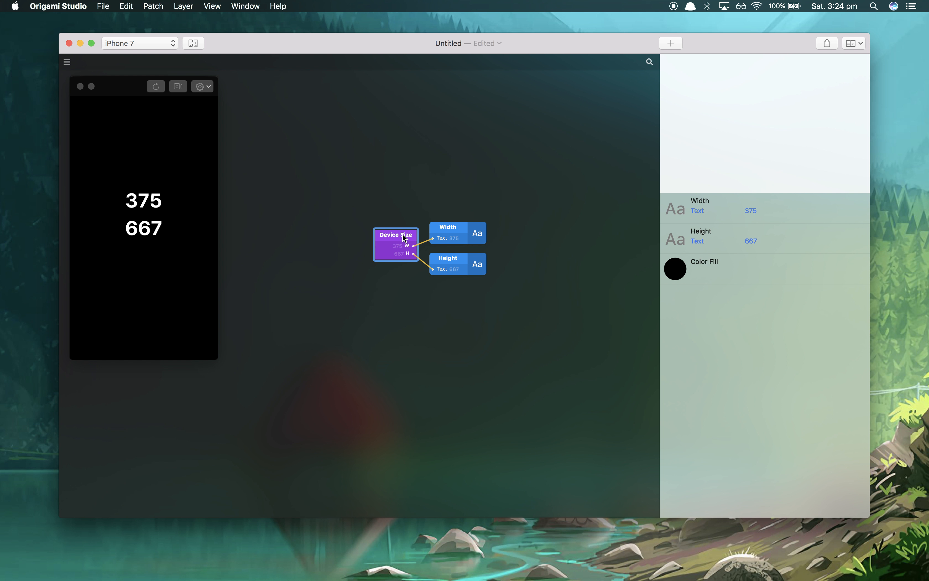
left_click(156, 7)
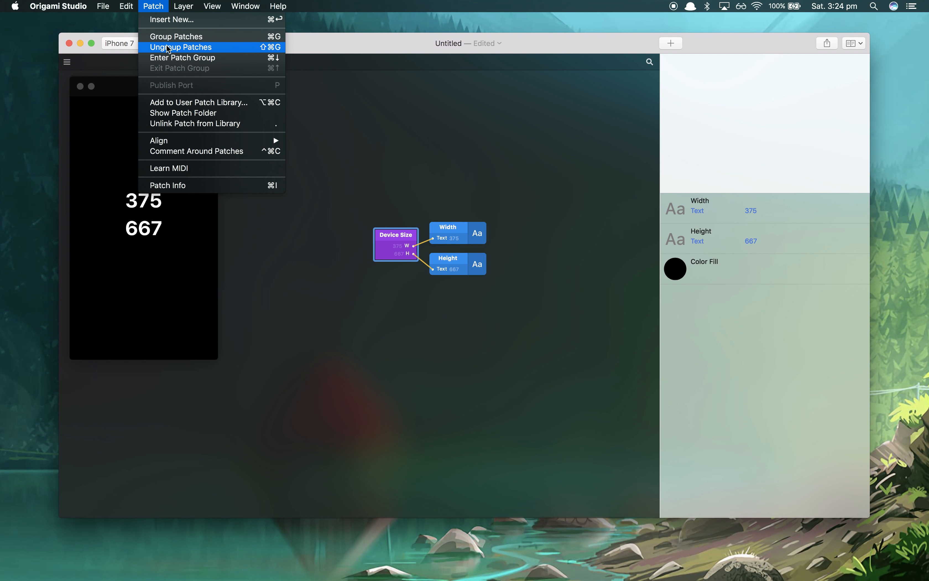
left_click(175, 102)
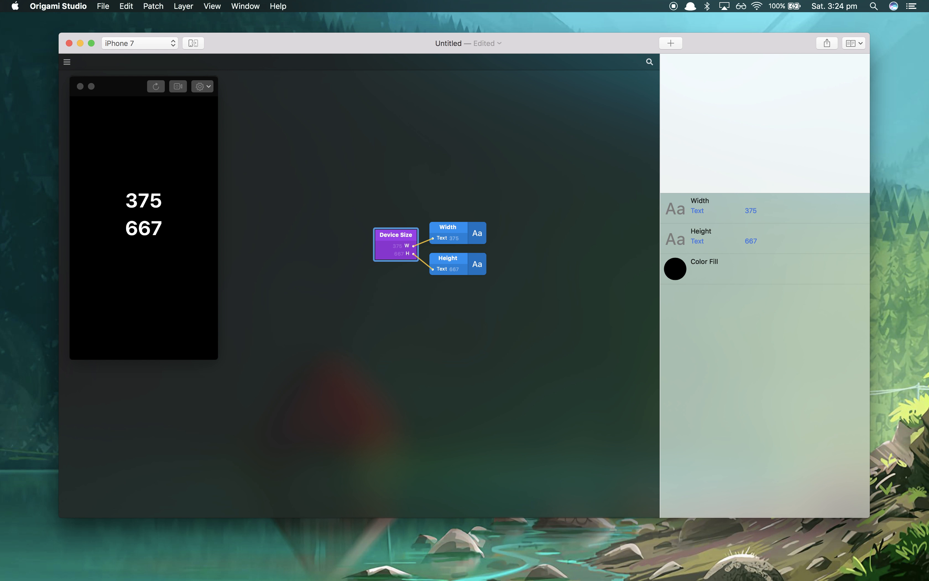
Add the Current Time patch from the user library and connect its Text output to the Width layer's text.
left_click(320, 142)
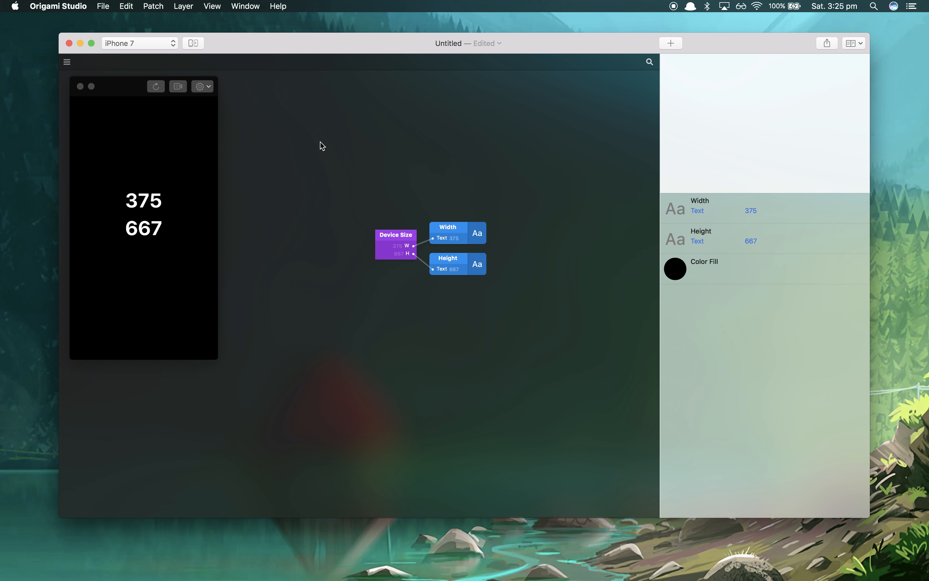
double_click(322, 145)
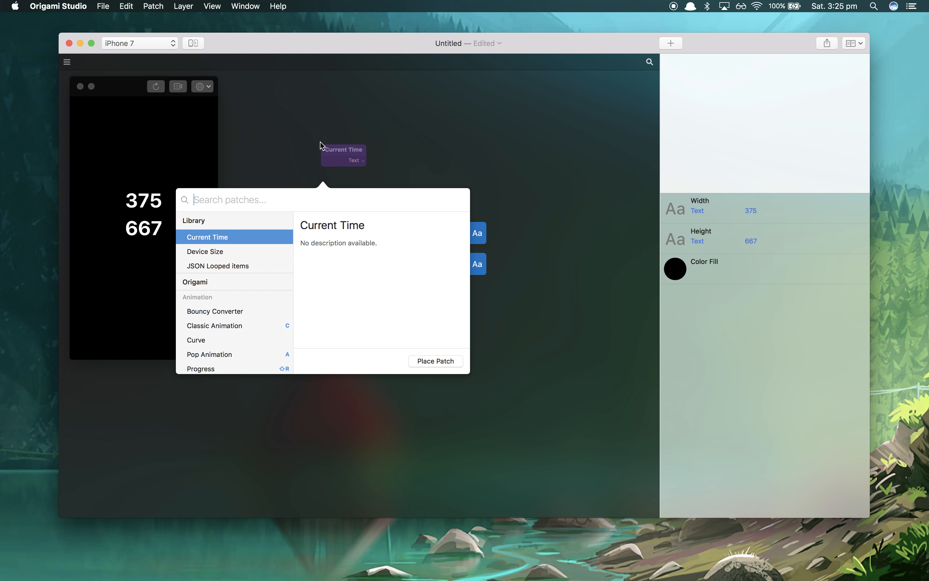
key("Down")
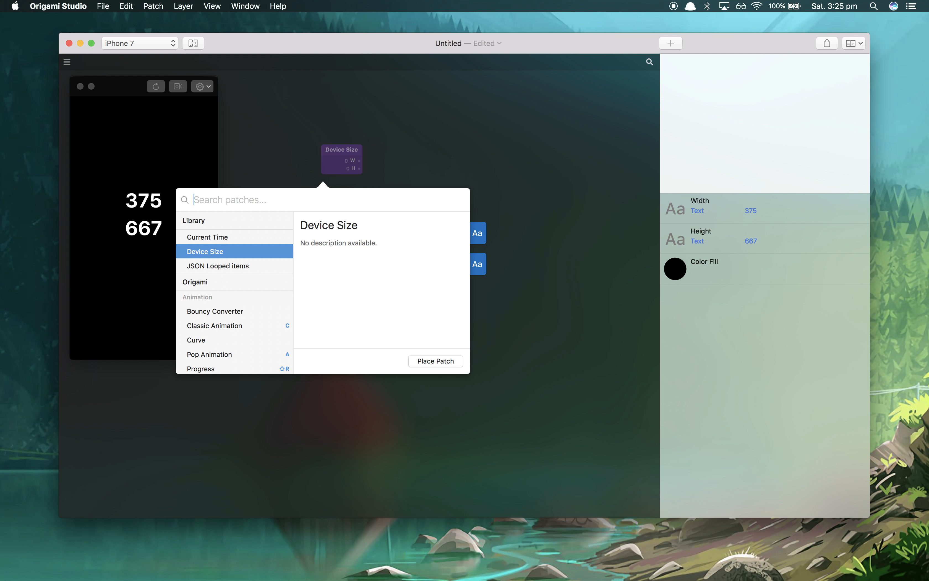
key("Up")
key("Return")
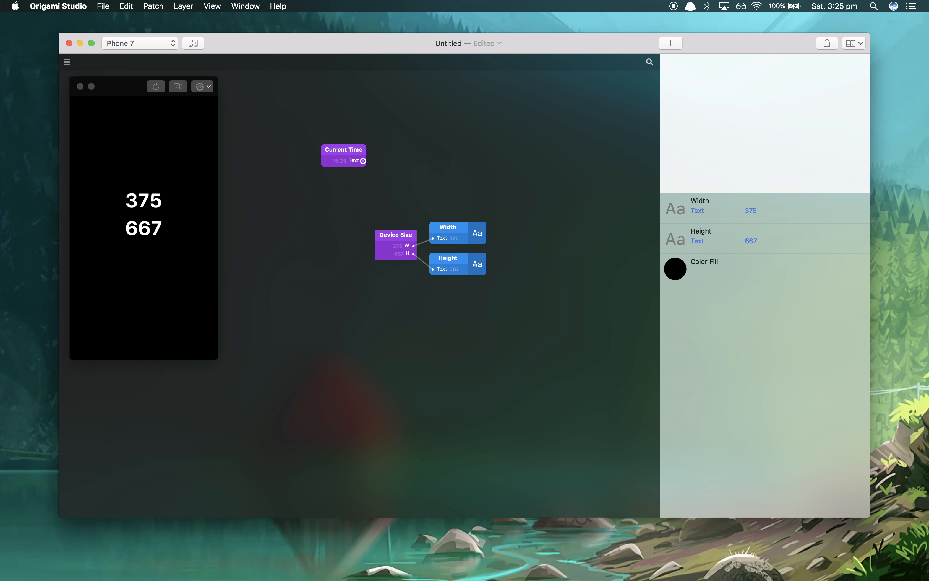
left_click_drag(364, 160, 488, 204)
left_click_drag(363, 161, 433, 238)
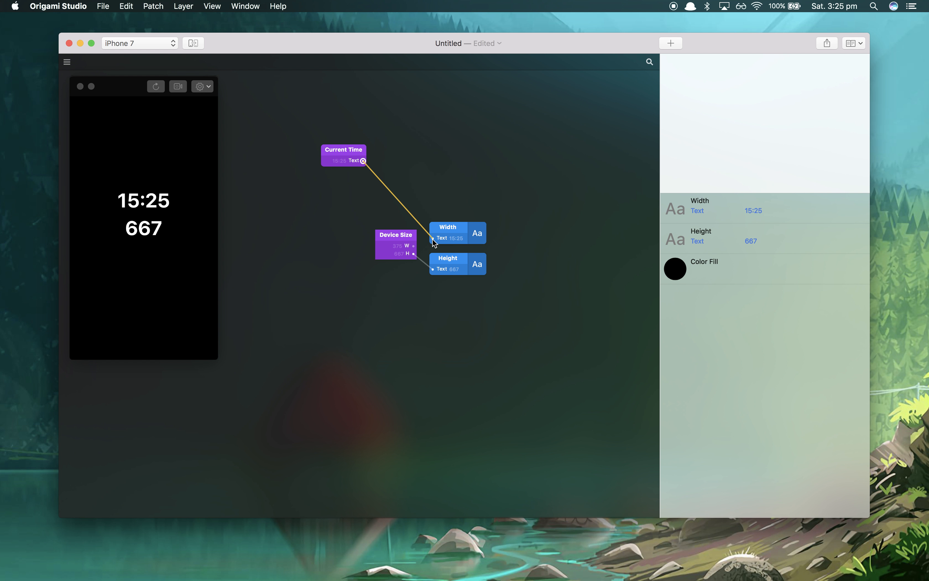
Examine the patches inside the Current Time group and, back at the root level, place the group directly above Device Size.
left_click_drag(347, 155, 390, 132)
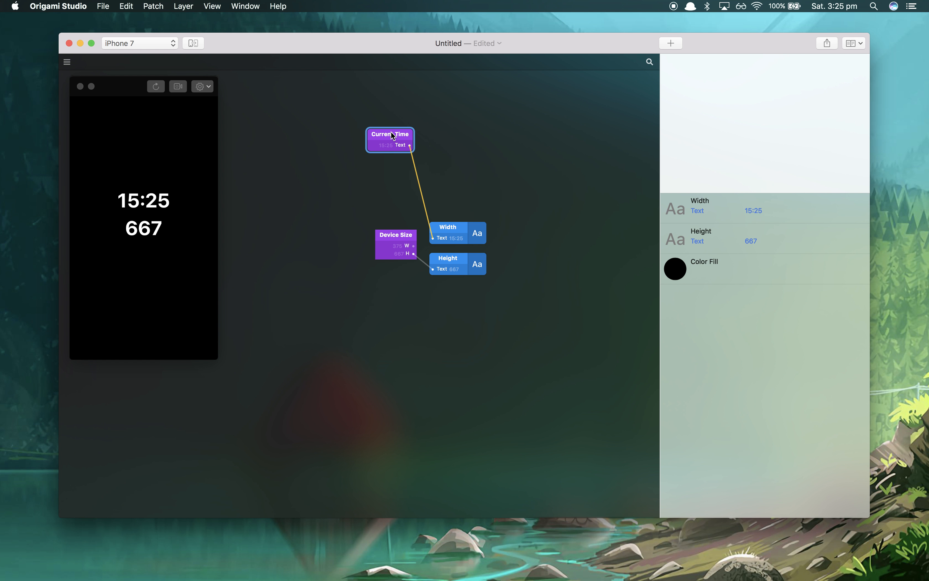
double_click(390, 131)
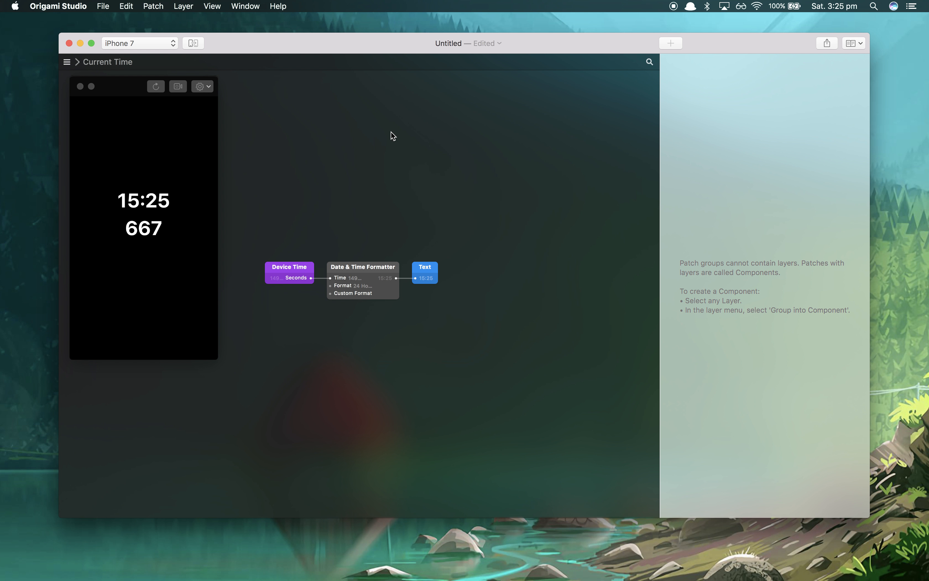
left_click(69, 63)
left_click_drag(400, 132, 405, 200)
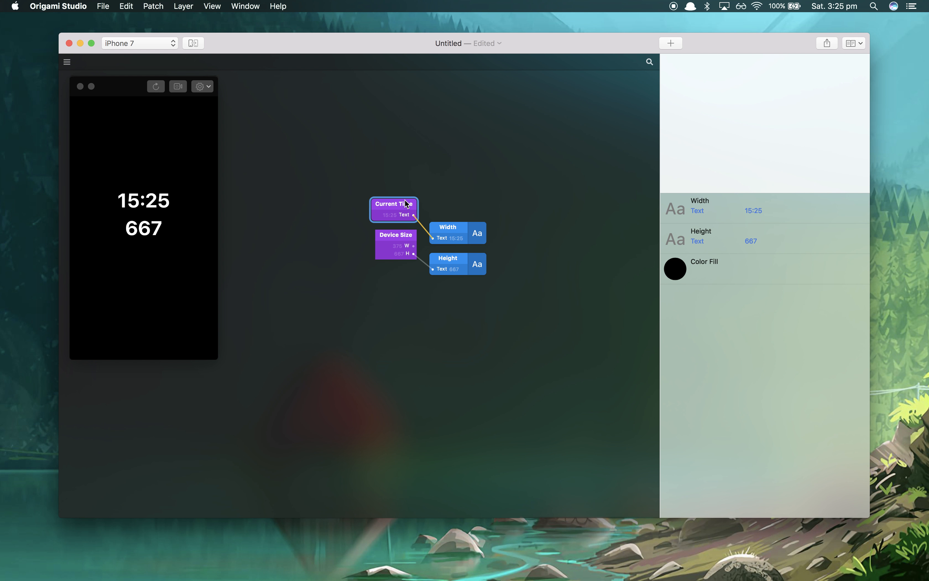